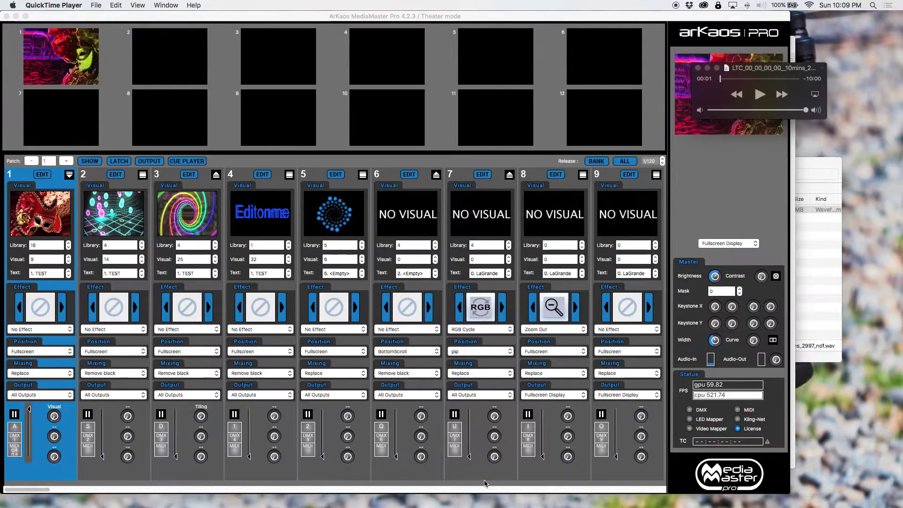
- In Safari, return to the El-Tee-See form and keep the 29.97 fps ndf frame rate
{"action": "key", "text": "super+Tab"}
{"action": "key", "text": "super+Tab"}
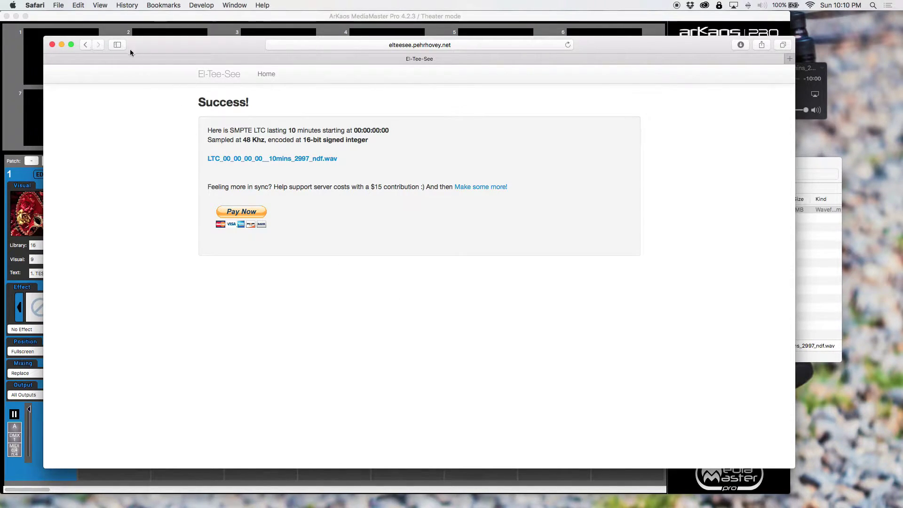
{"action": "left_click", "coordinate": [85, 44]}
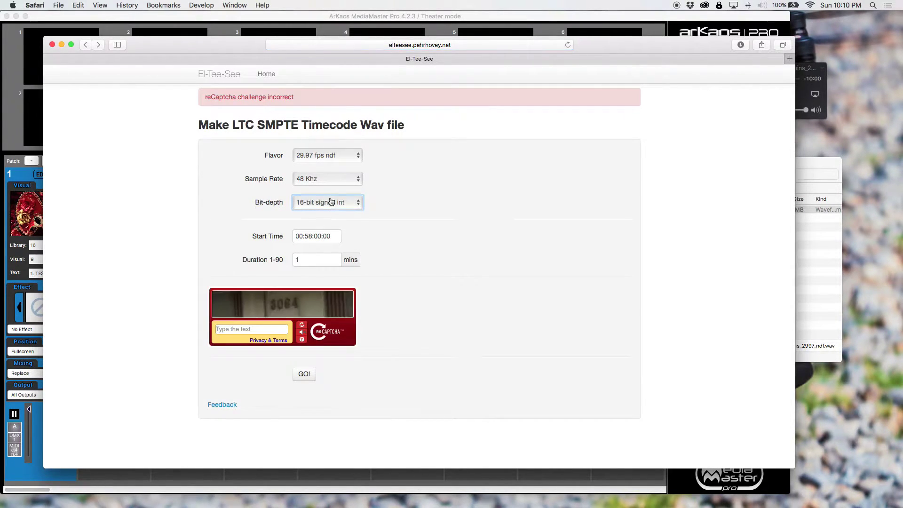
{"action": "left_click", "coordinate": [324, 155]}
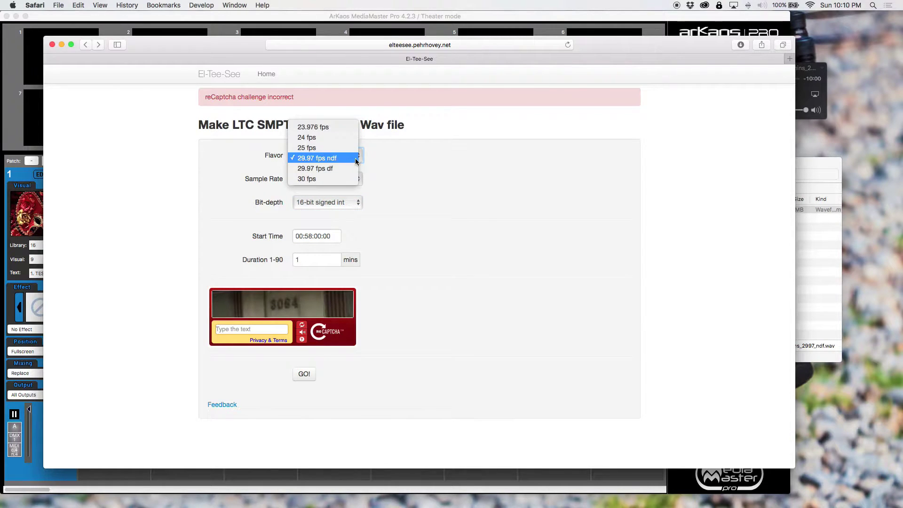
{"action": "left_click", "coordinate": [395, 171]}
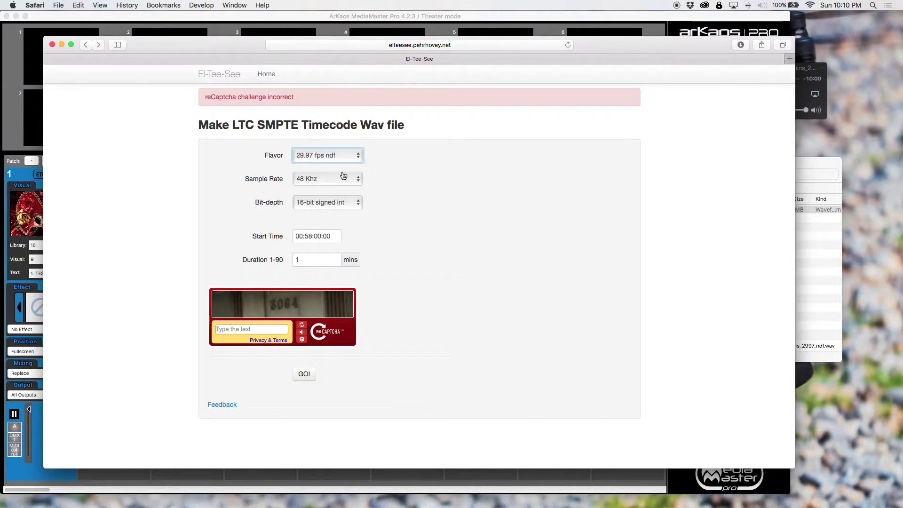
{"action": "left_click", "coordinate": [332, 154]}
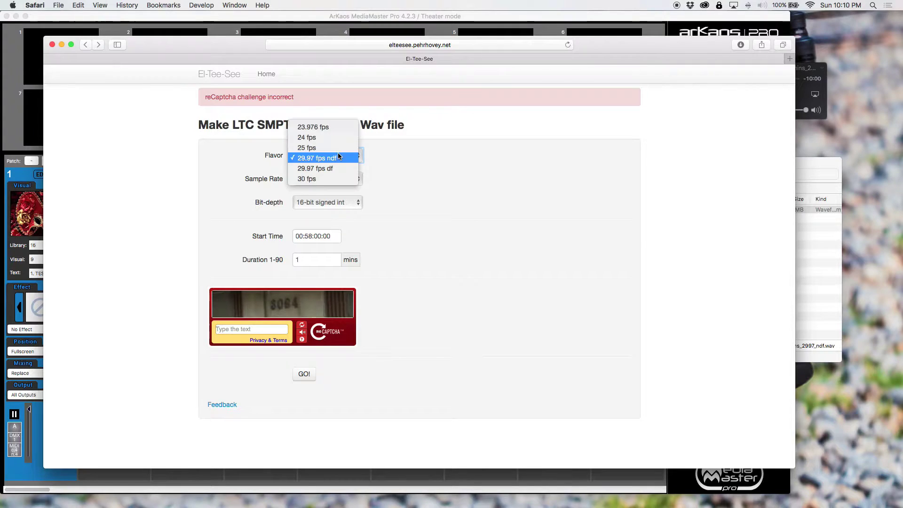
{"action": "left_click", "coordinate": [387, 165]}
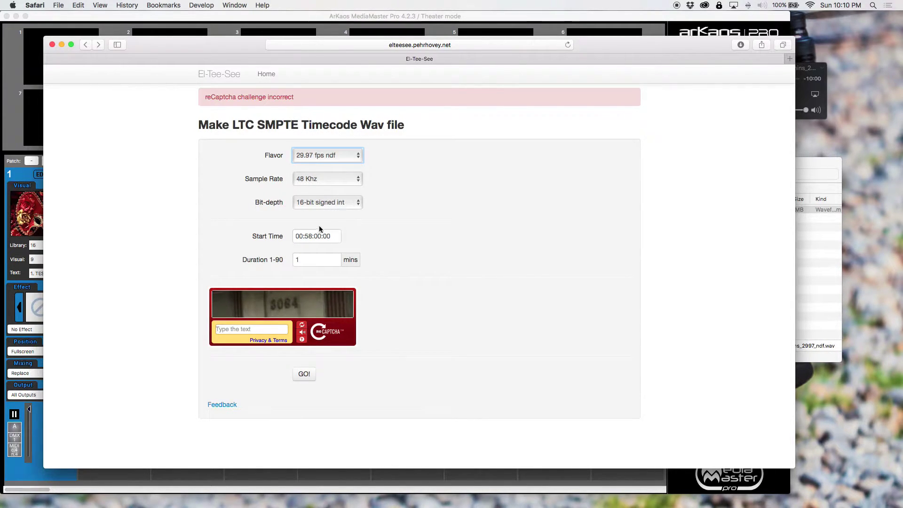
- Set Start Time to 00:00:00:00, then switch back to MediaMaster
{"action": "left_click", "coordinate": [307, 237]}
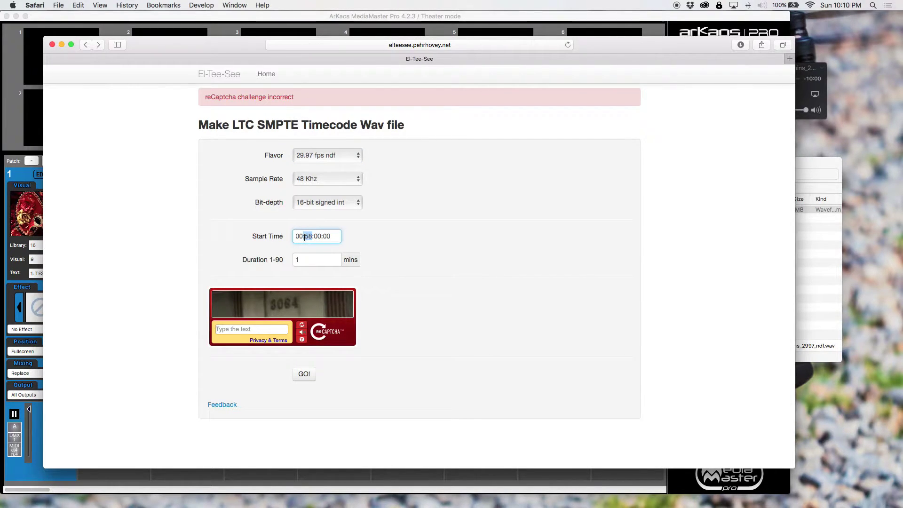
{"action": "type", "text": "00"}
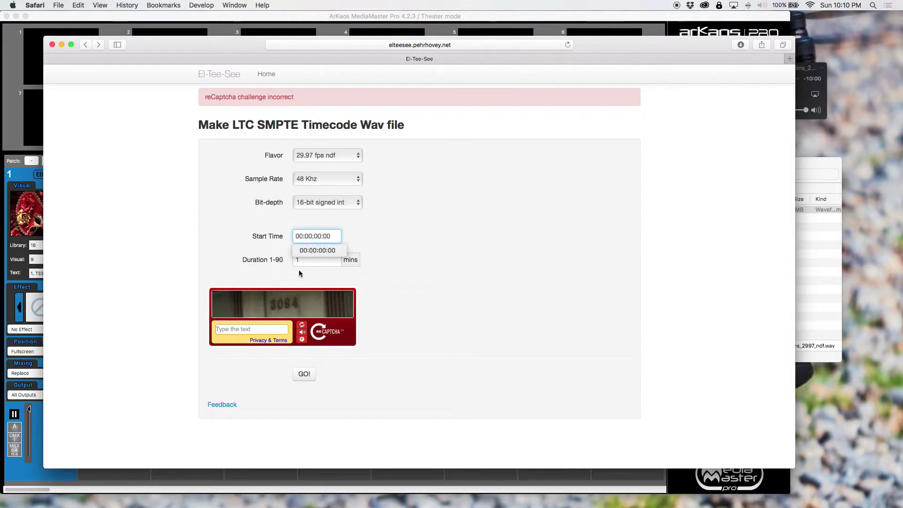
{"action": "key", "text": "Tab"}
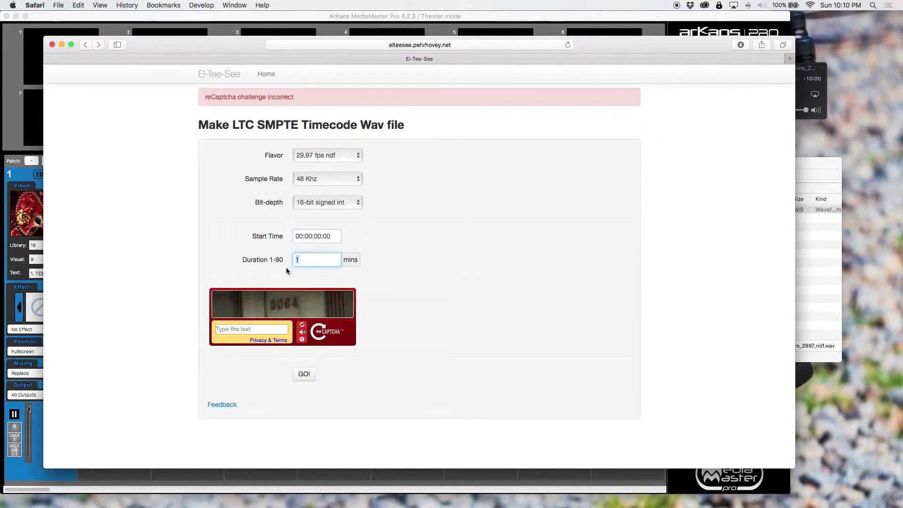
{"action": "left_click", "coordinate": [12, 106]}
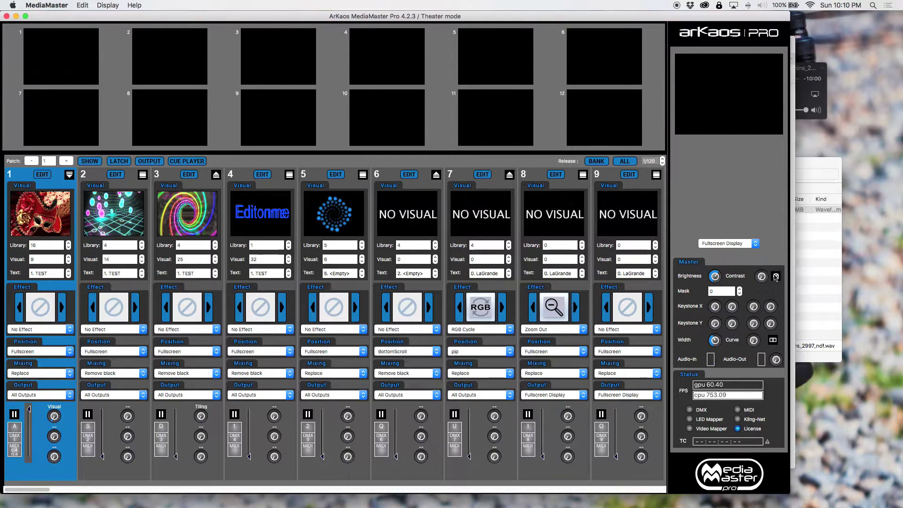
{"action": "left_click", "coordinate": [811, 70]}
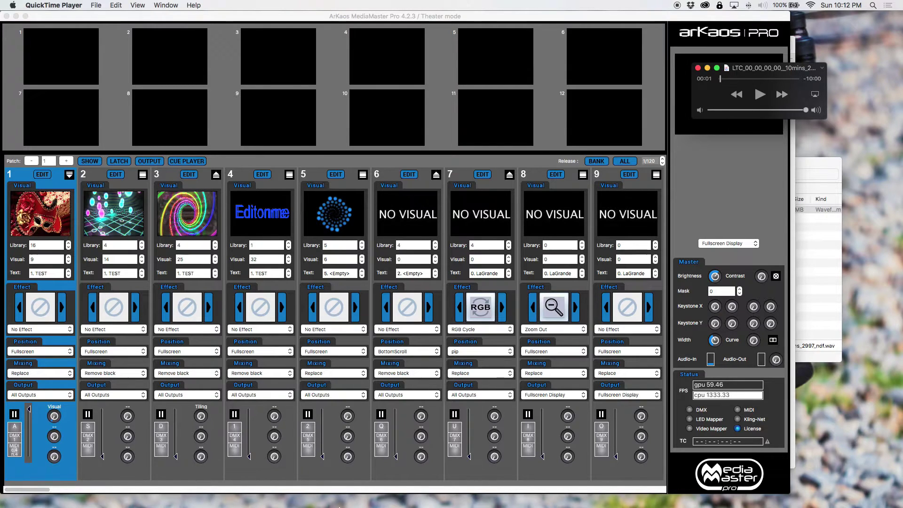
- Trigger layer 1's masquerade visual and set its loop mode to TC in the preset parameters
{"action": "left_click", "coordinate": [614, 209]}
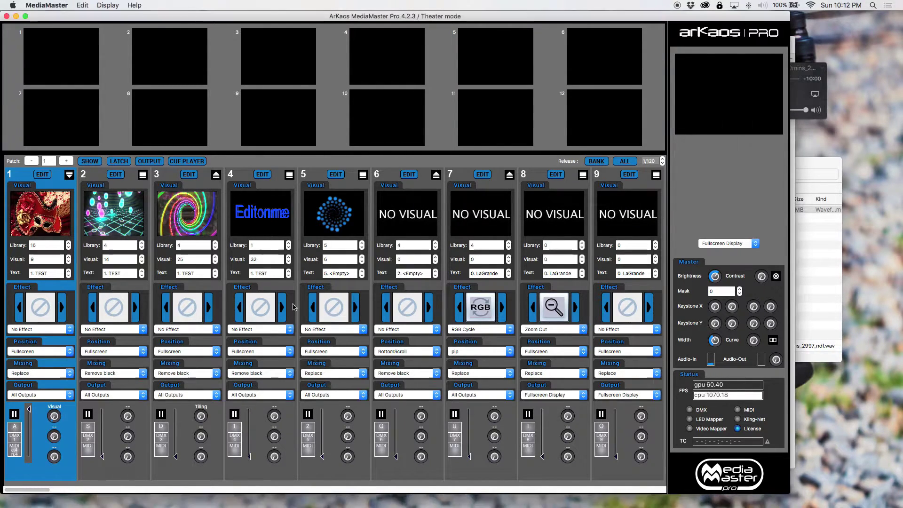
{"action": "left_click", "coordinate": [30, 418]}
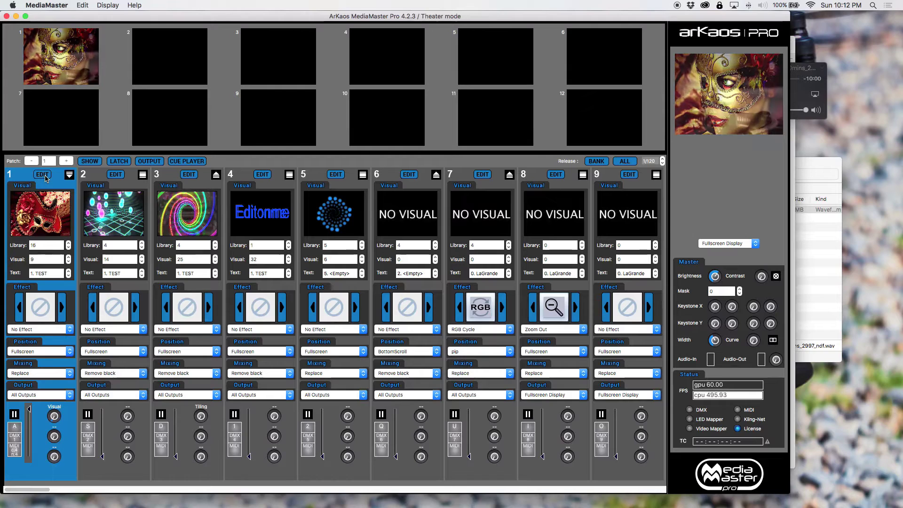
{"action": "left_click", "coordinate": [45, 177]}
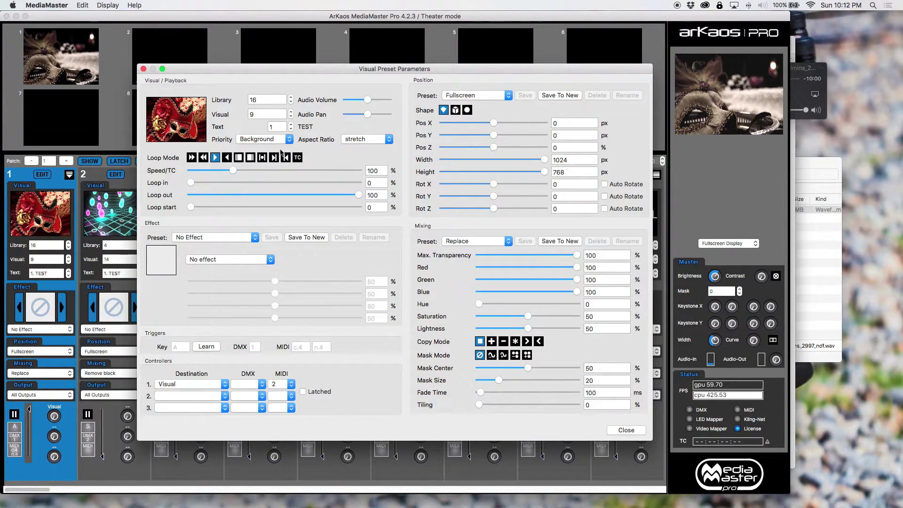
{"action": "left_click", "coordinate": [627, 430]}
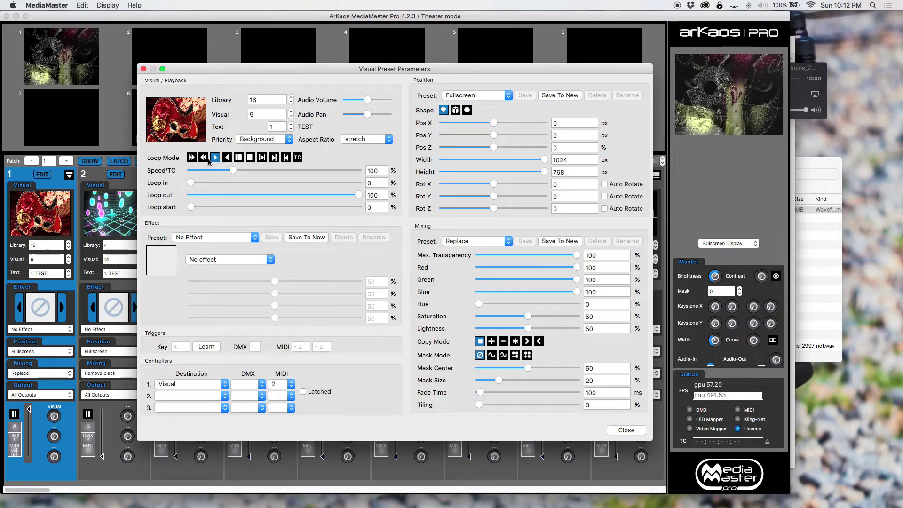
{"action": "left_click", "coordinate": [298, 157]}
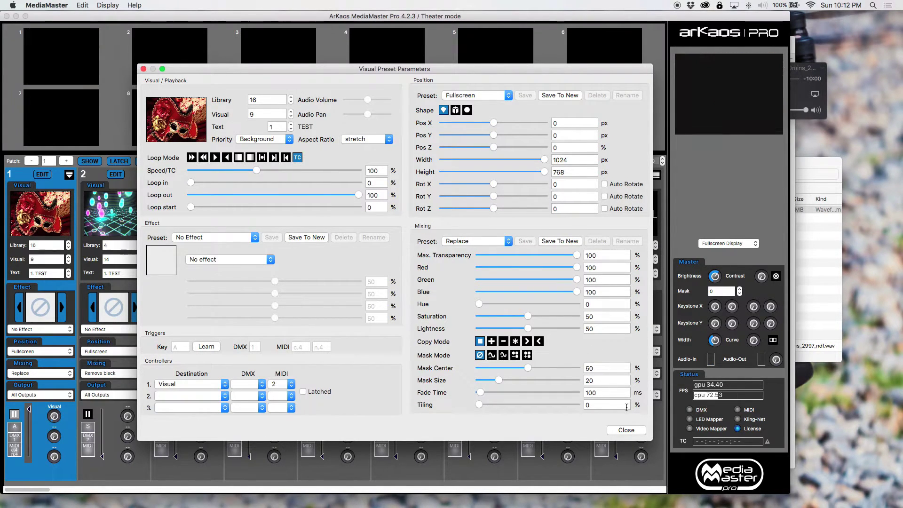
{"action": "left_click", "coordinate": [626, 430]}
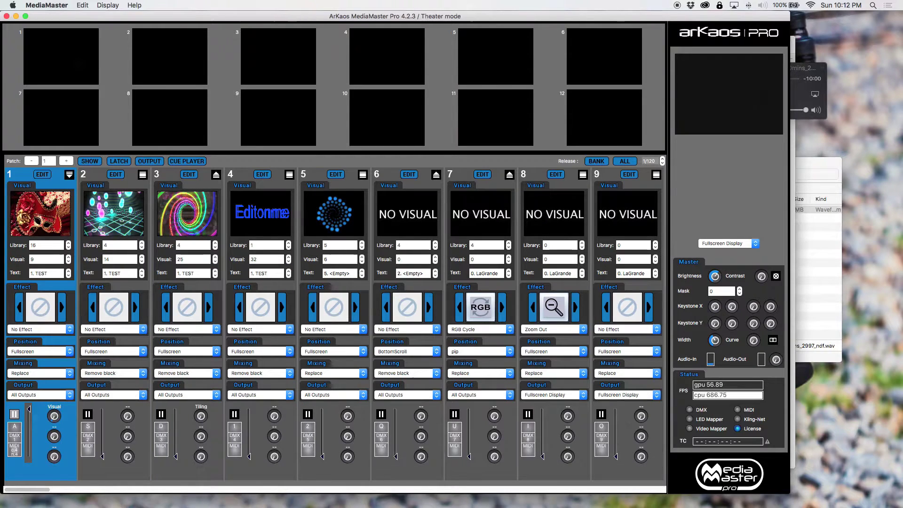
- Rewind and play the LTC audio in QuickTime, then scrub to about 46 and 16 seconds
{"action": "left_click", "coordinate": [804, 89]}
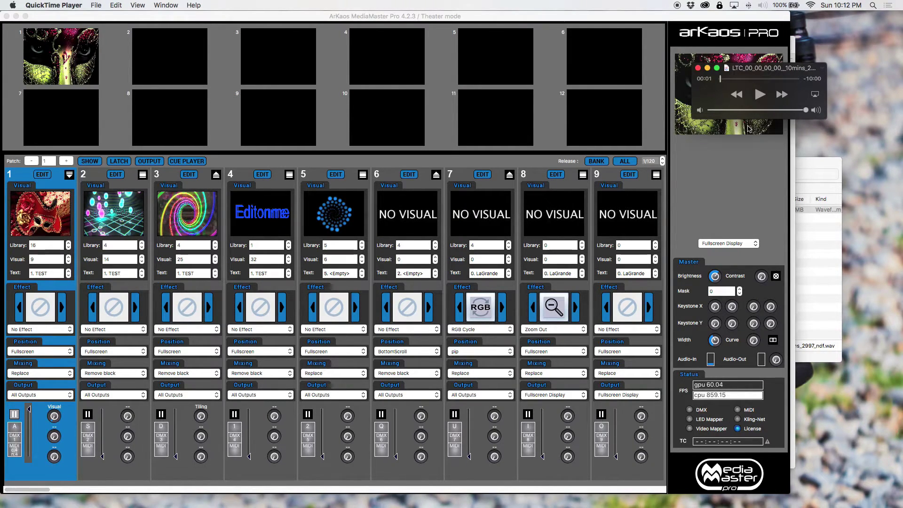
{"action": "left_click", "coordinate": [720, 78]}
{"action": "left_click", "coordinate": [760, 95]}
{"action": "left_click_drag", "start_coordinate": [765, 72], "coordinate": [755, 166]}
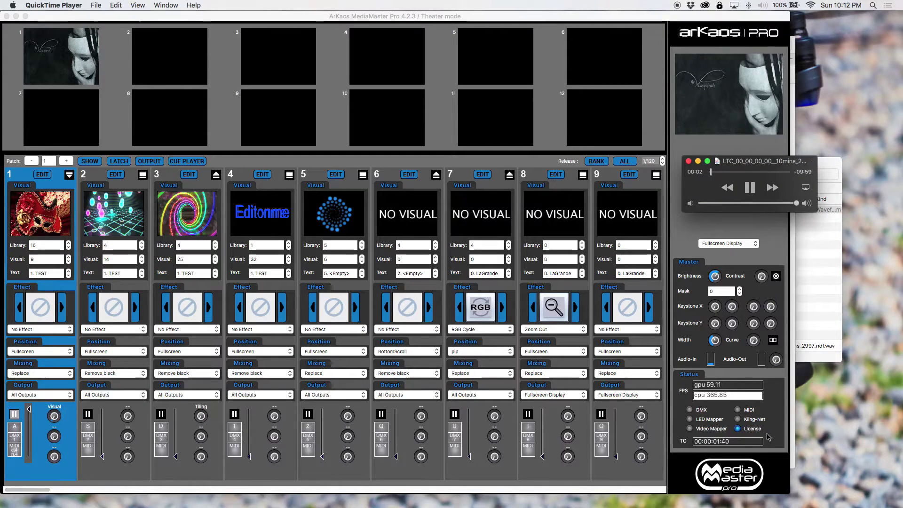
{"action": "left_click", "coordinate": [717, 173]}
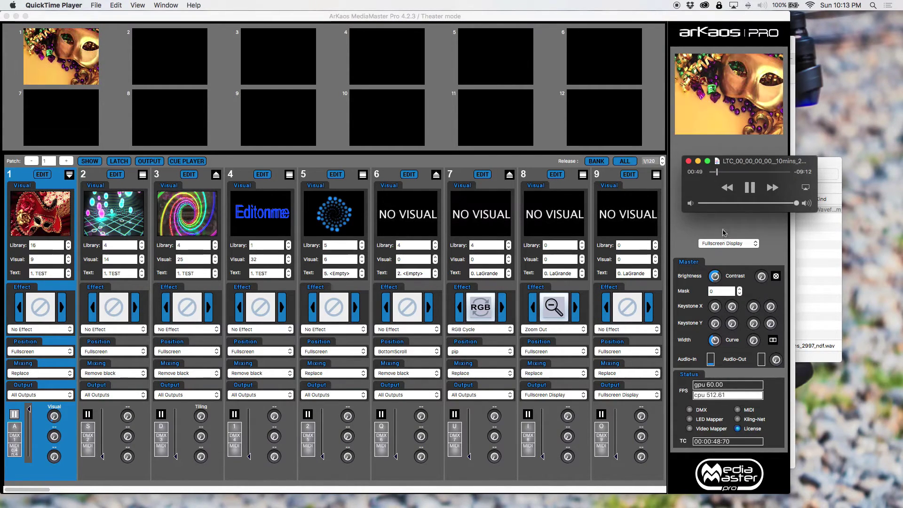
{"action": "left_click", "coordinate": [712, 172]}
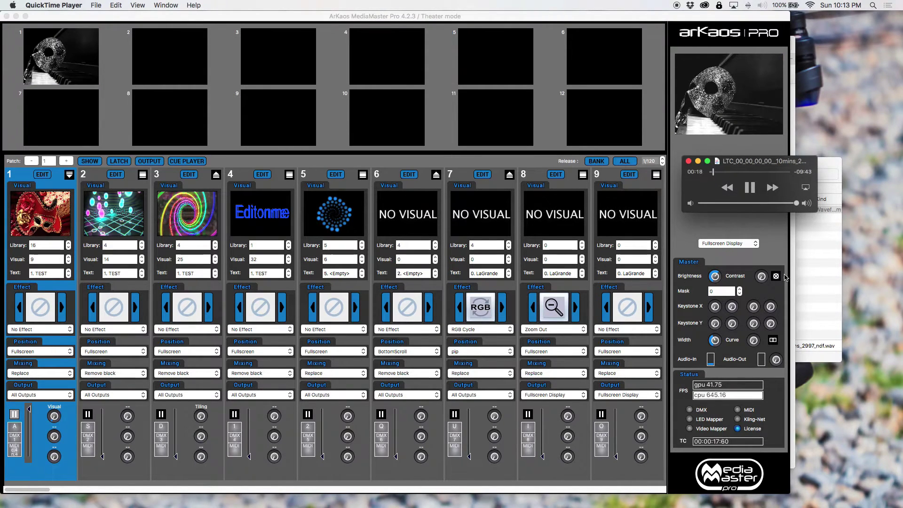
- Pause, jump to 00:39 and 00:15 while playing, then pause the timecode at 00:19
{"action": "left_click", "coordinate": [753, 191]}
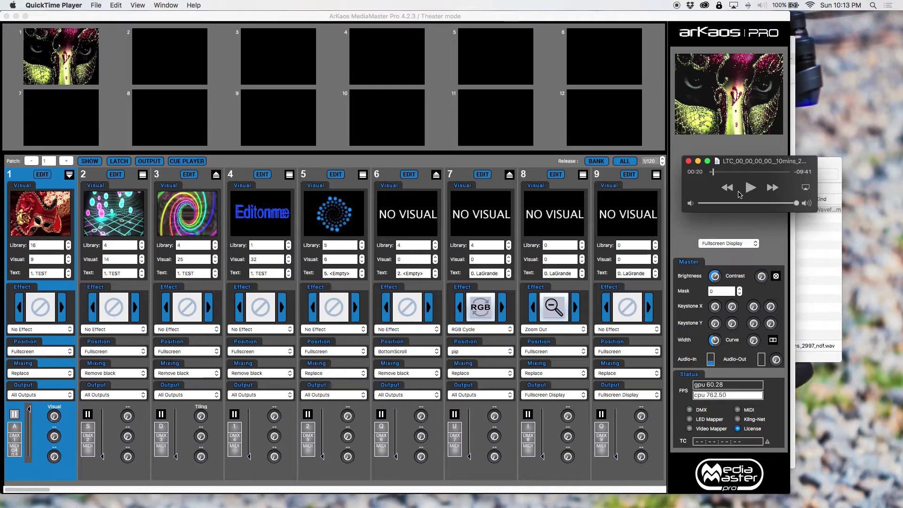
{"action": "left_click", "coordinate": [749, 188]}
{"action": "left_click", "coordinate": [716, 174]}
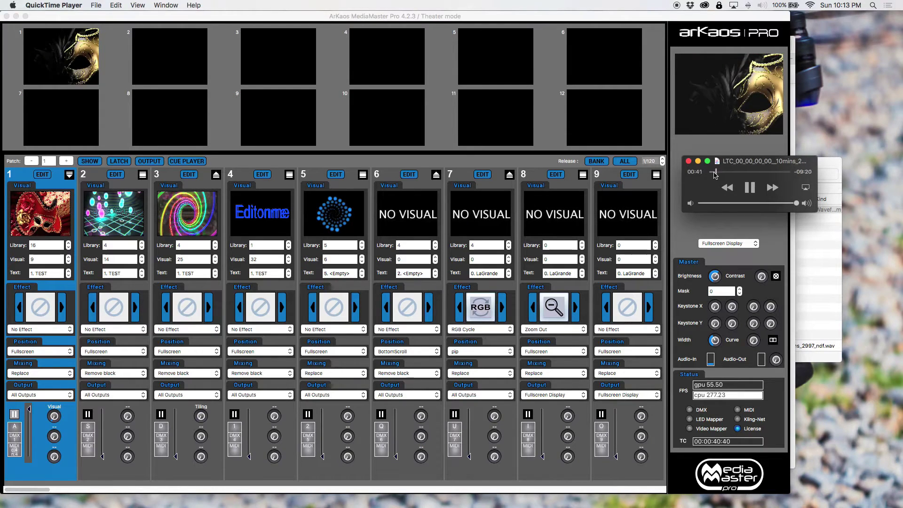
{"action": "key", "text": "space"}
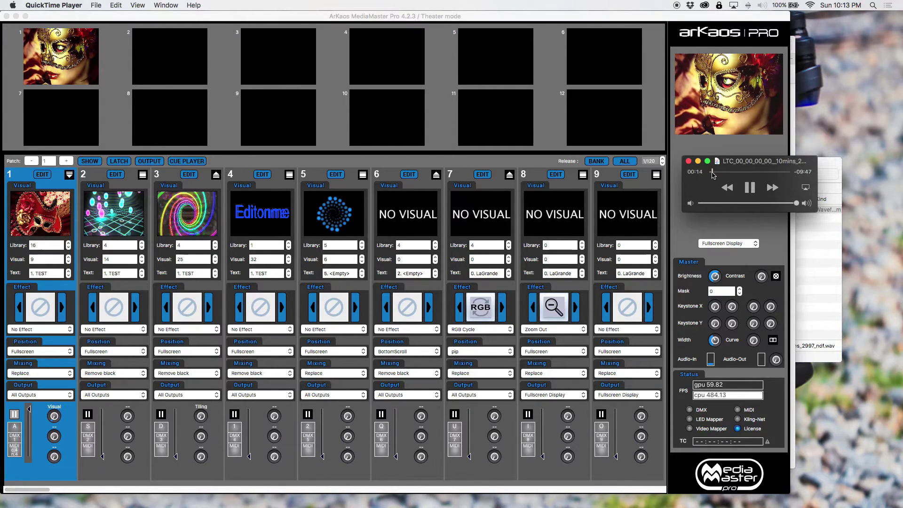
{"action": "left_click", "coordinate": [713, 175]}
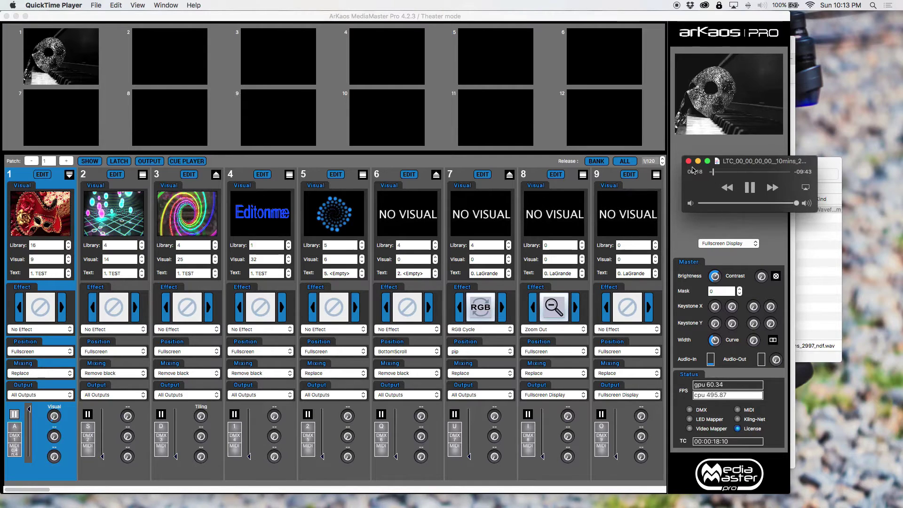
{"action": "left_click", "coordinate": [750, 187]}
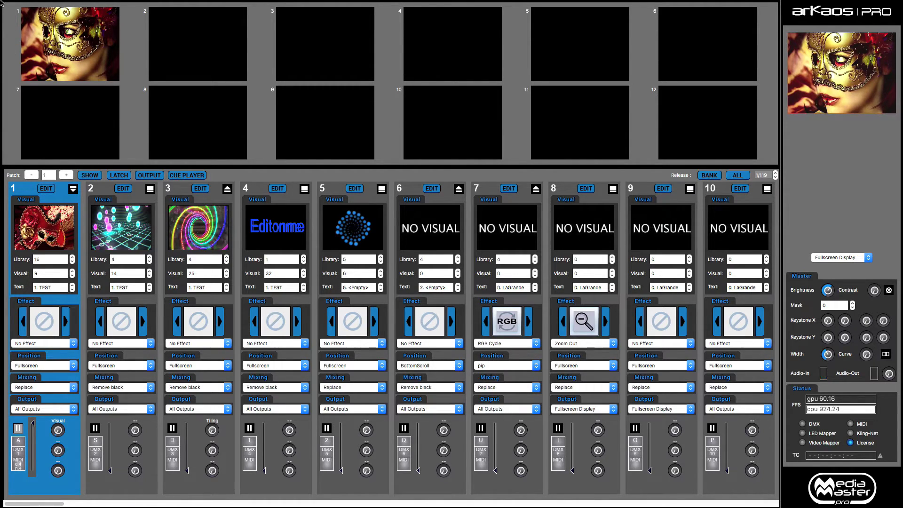
{"action": "left_click", "coordinate": [35, 5]}
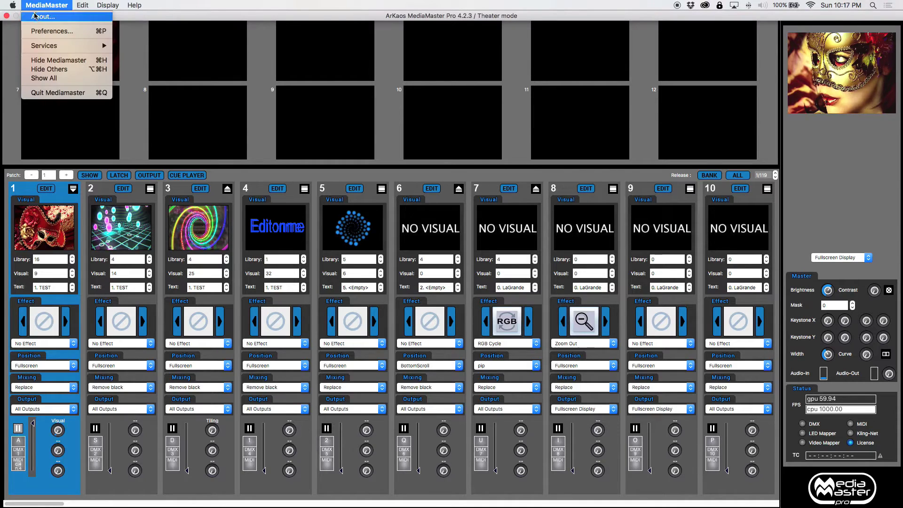
{"action": "left_click", "coordinate": [37, 31]}
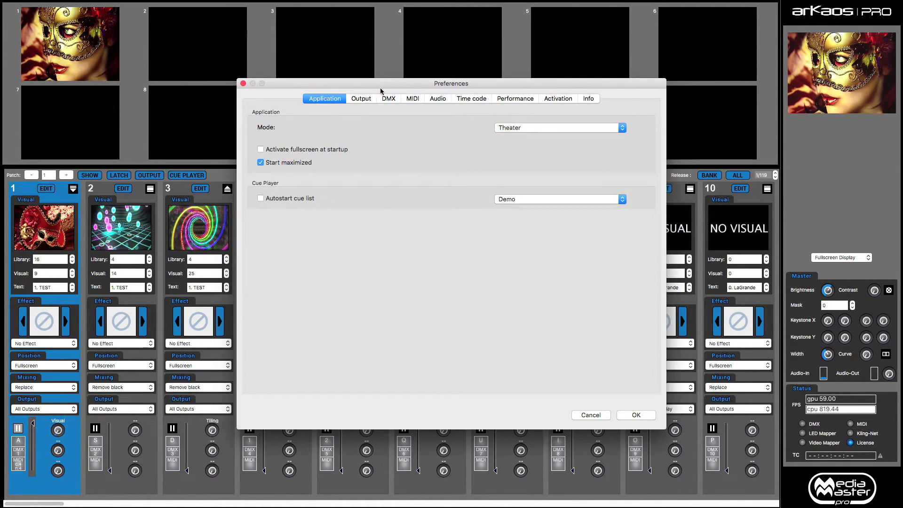
{"action": "left_click", "coordinate": [446, 101]}
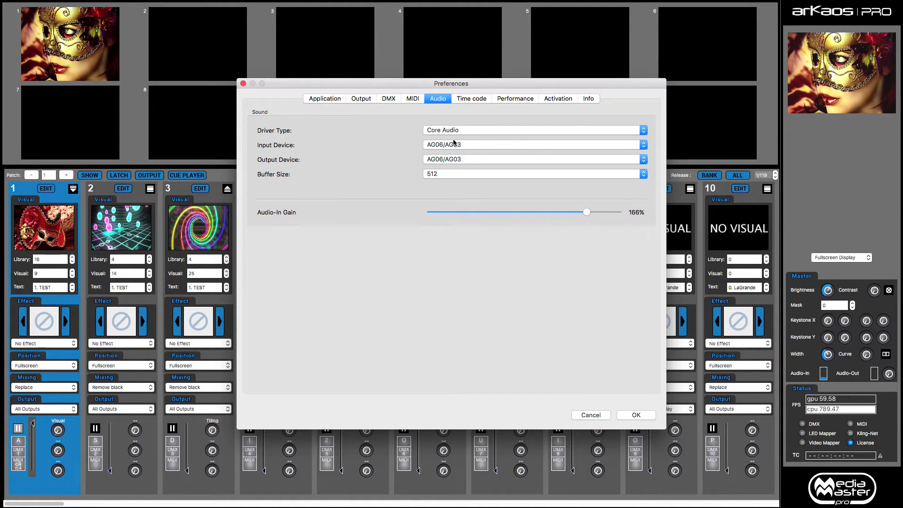
{"action": "left_click", "coordinate": [468, 144]}
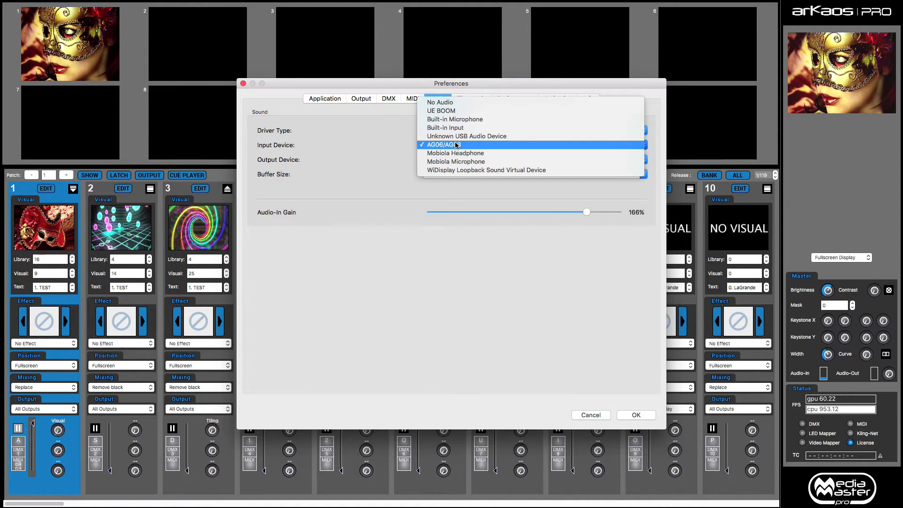
{"action": "left_click", "coordinate": [403, 149]}
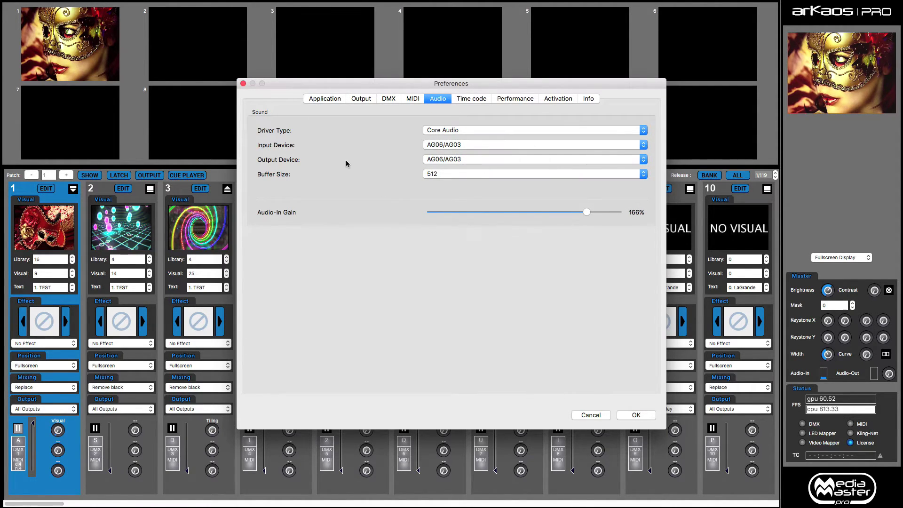
{"action": "left_click", "coordinate": [422, 148]}
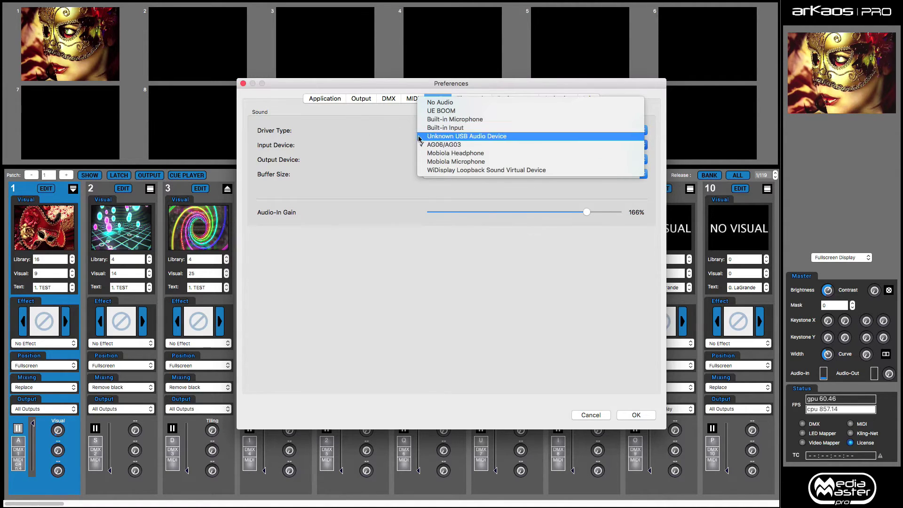
{"action": "left_click", "coordinate": [392, 131]}
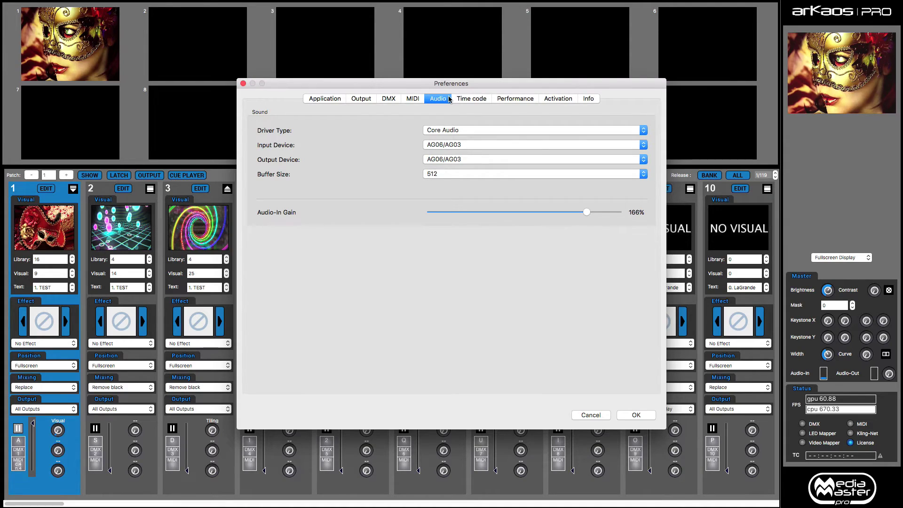
{"action": "left_click", "coordinate": [476, 100]}
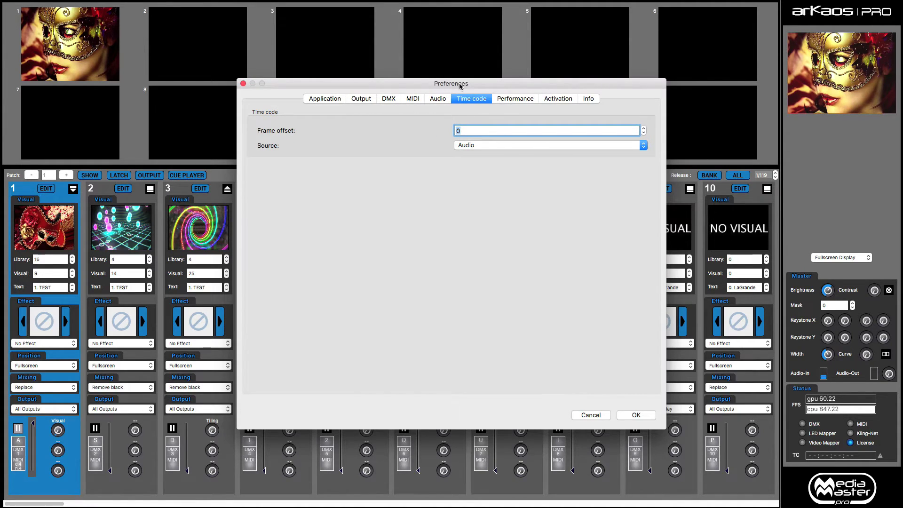
{"action": "left_click", "coordinate": [473, 146]}
{"action": "left_click", "coordinate": [473, 145]}
{"action": "left_click", "coordinate": [467, 149]}
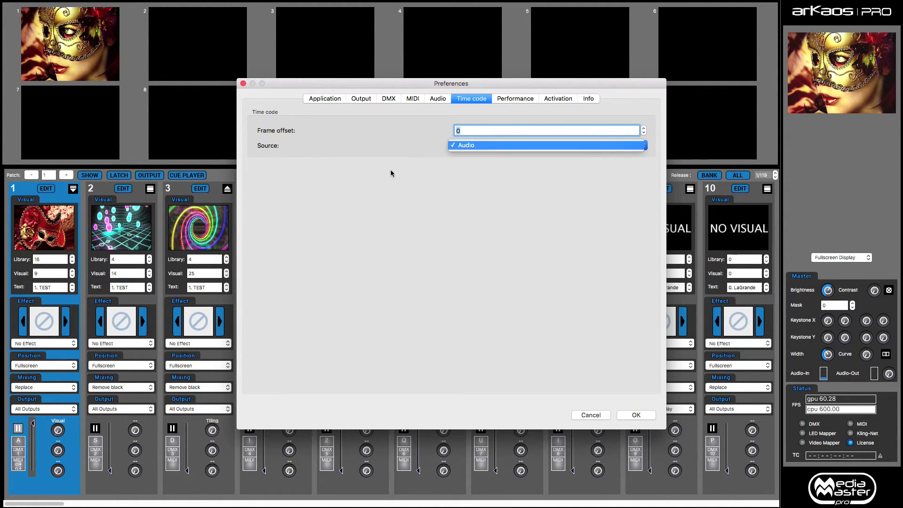
{"action": "left_click", "coordinate": [372, 134]}
{"action": "left_click", "coordinate": [491, 132]}
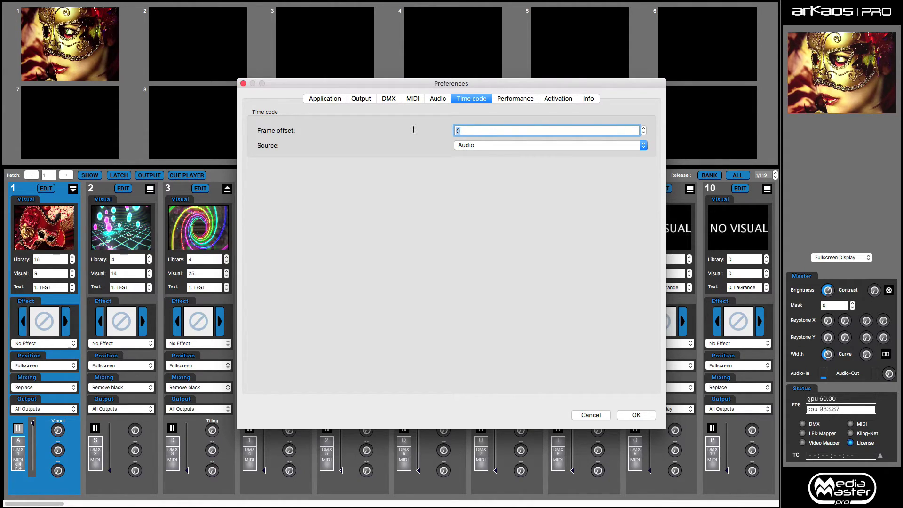
{"action": "left_click", "coordinate": [638, 417]}
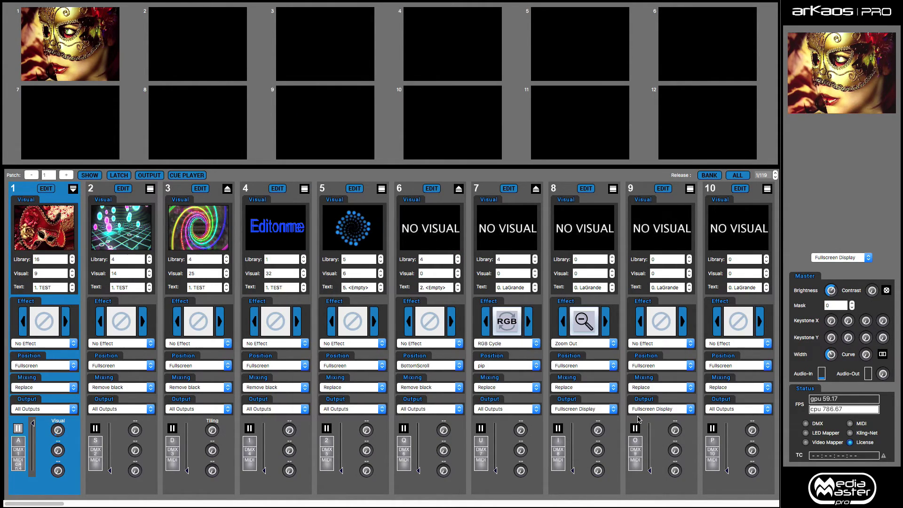
- Scroll the deck strip to decks 13–22 and open the cue player's Demo cue list
{"action": "scroll", "coordinate": [467, 309], "scroll_direction": "right", "scroll_amount": 6}
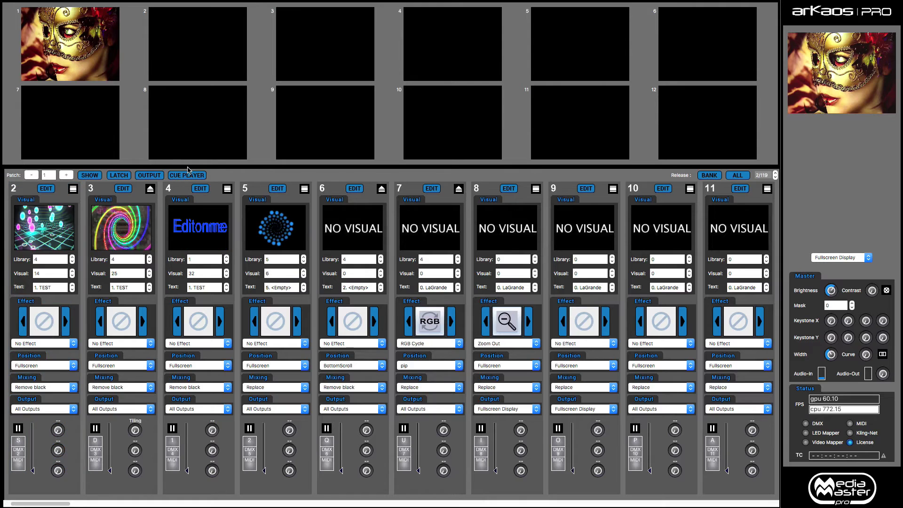
{"action": "scroll", "coordinate": [167, 300], "scroll_direction": "right", "scroll_amount": 1}
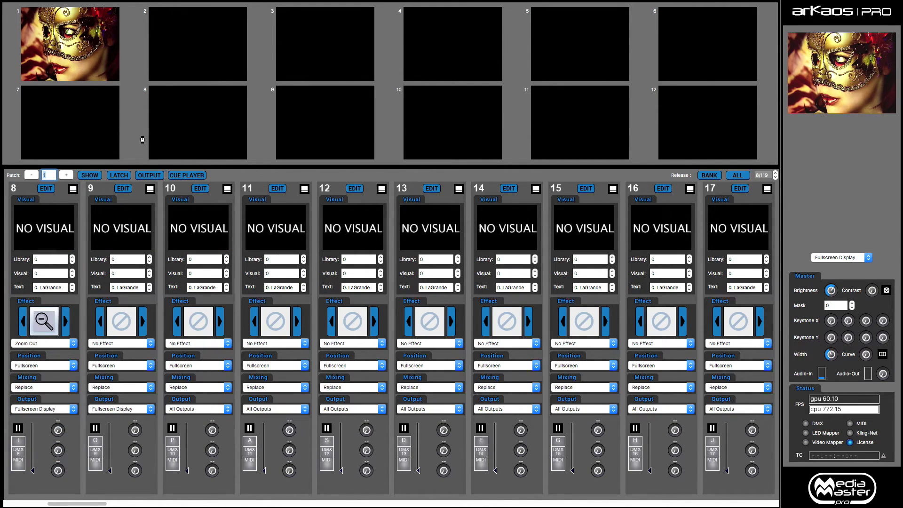
{"action": "left_click", "coordinate": [186, 175]}
{"action": "left_click", "coordinate": [187, 175]}
{"action": "scroll", "coordinate": [177, 418], "scroll_direction": "right", "scroll_amount": 5}
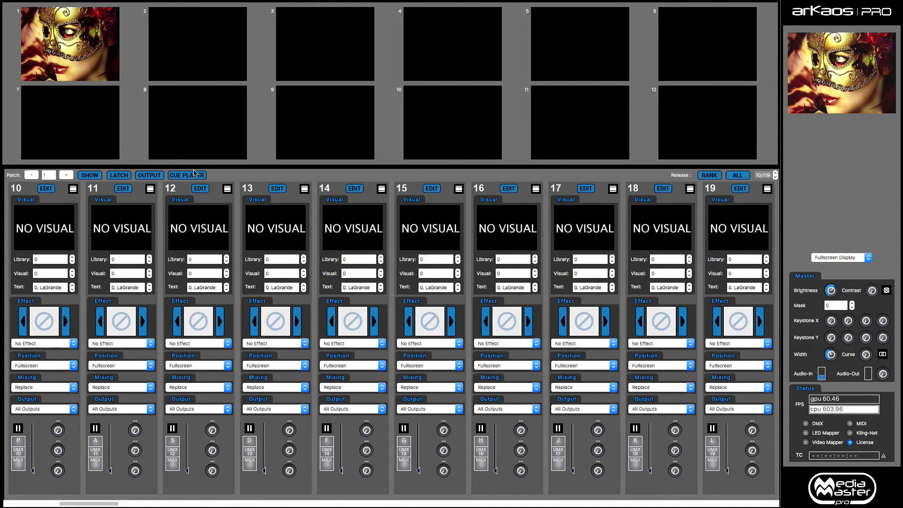
{"action": "left_click", "coordinate": [186, 175]}
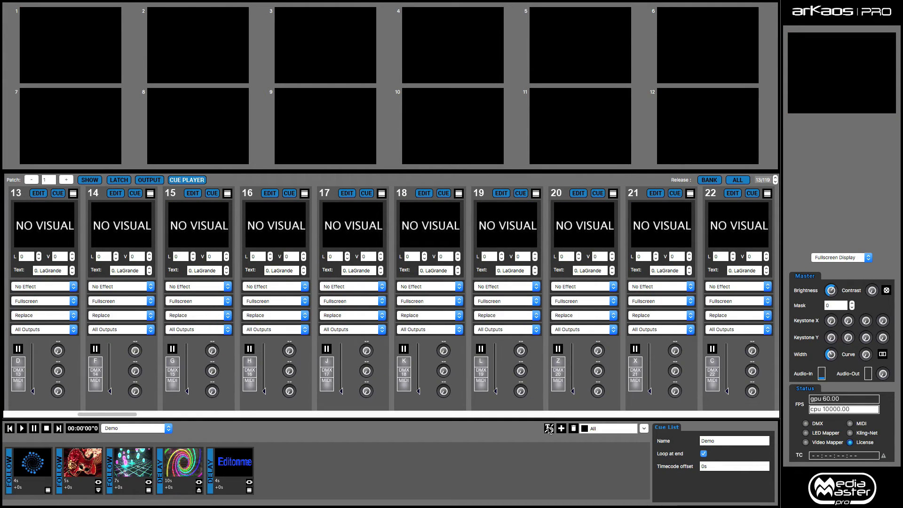